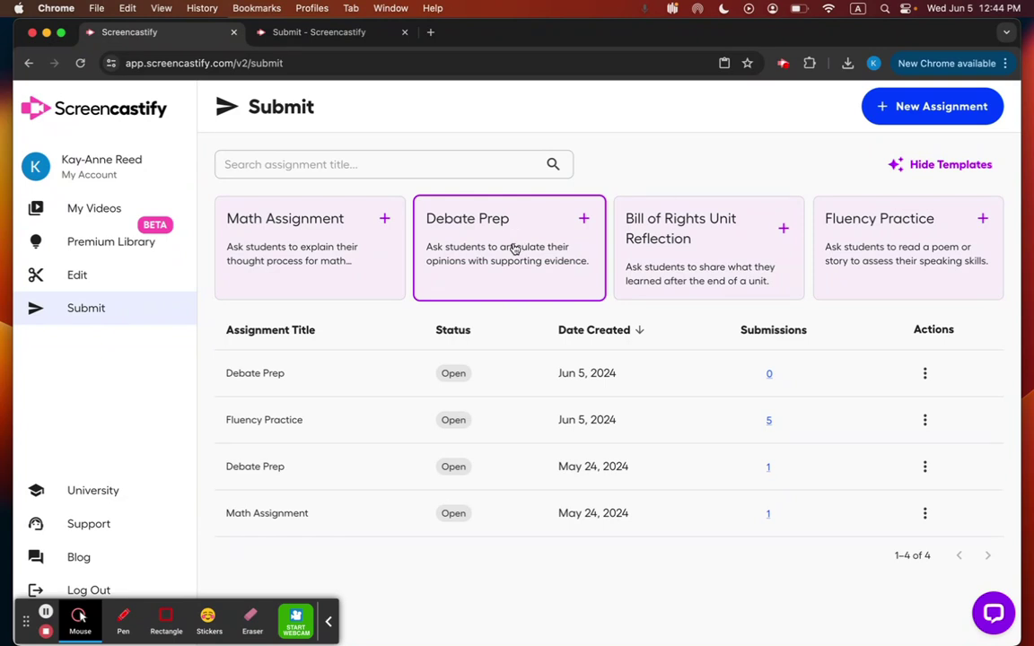
Start a Debate Prep assignment from its template and confirm recording is webcam-only
click(499, 288)
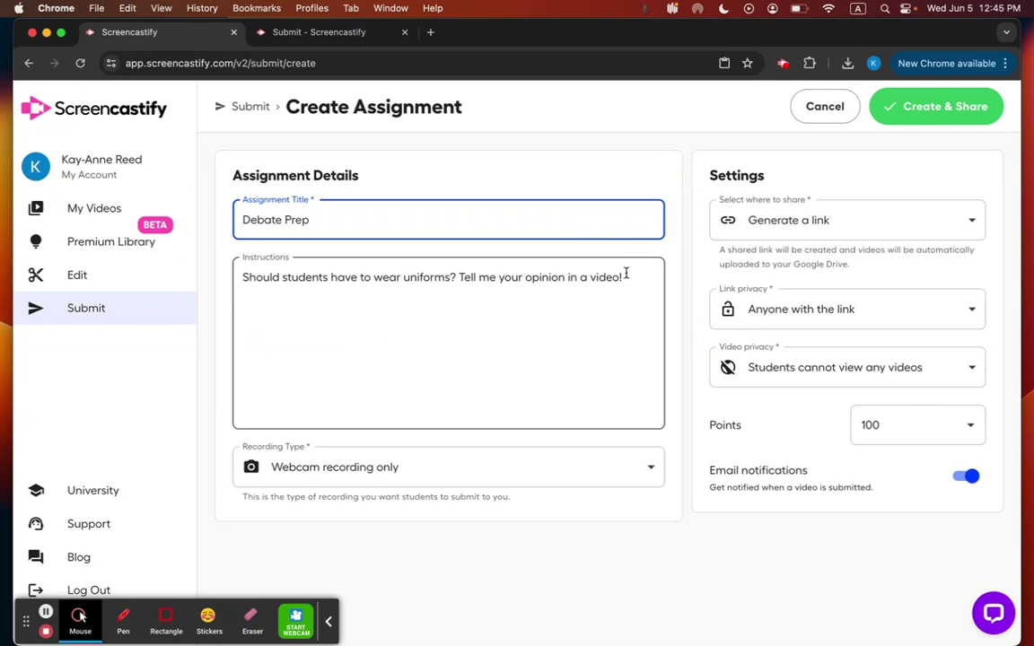
click(567, 476)
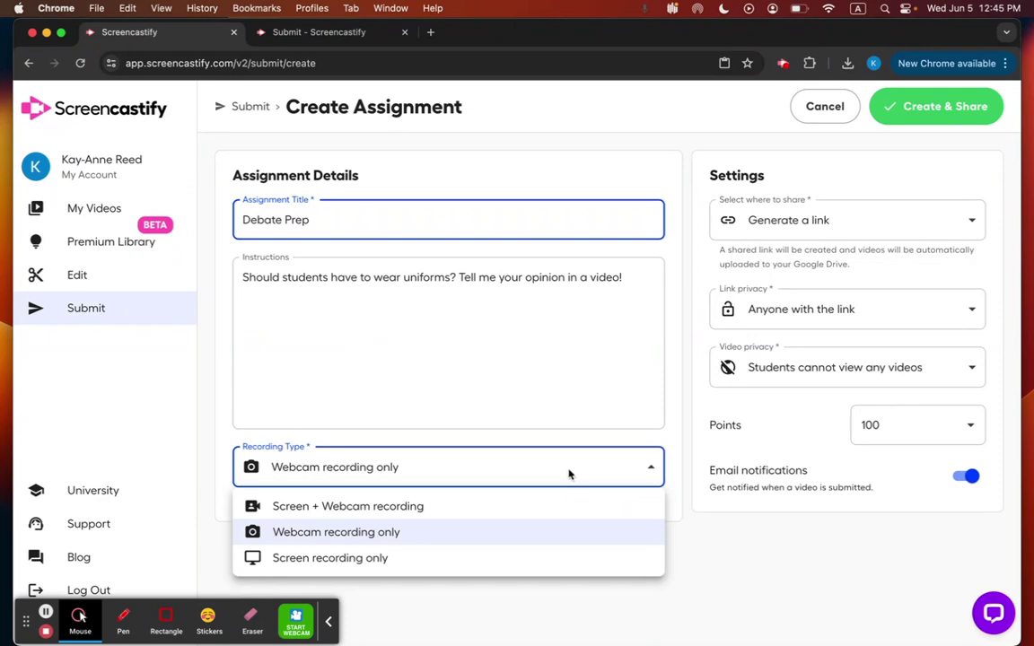
click(870, 274)
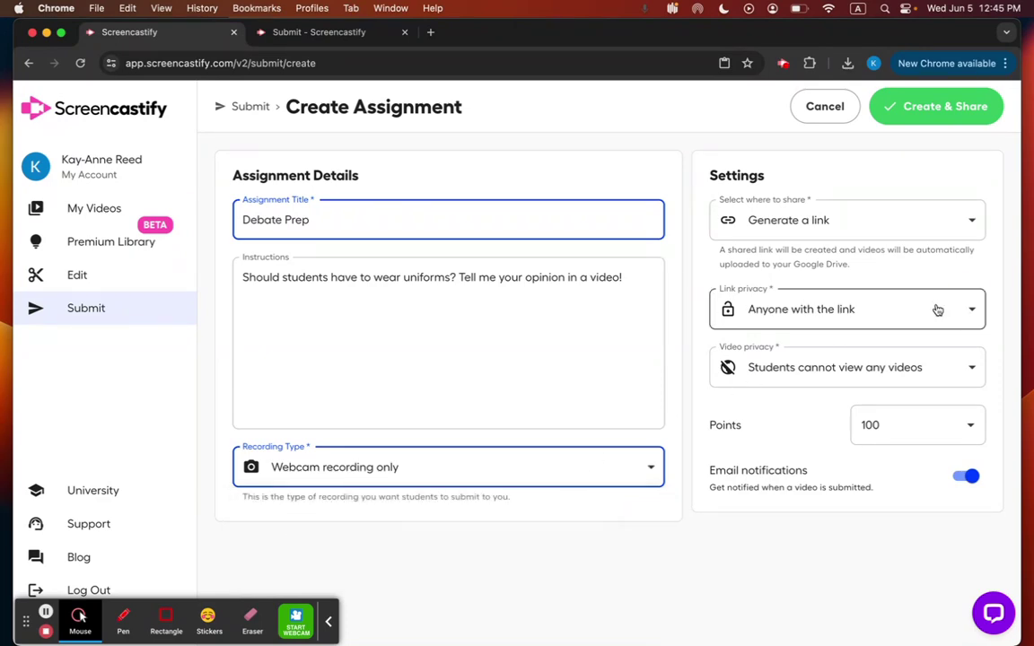
click(935, 305)
click(995, 296)
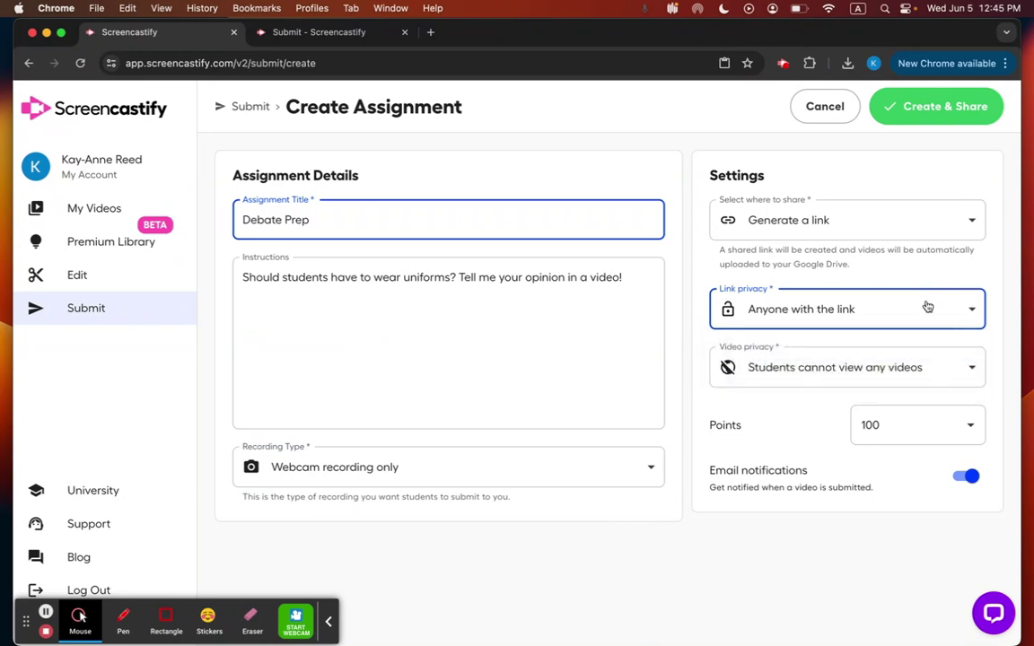
click(941, 370)
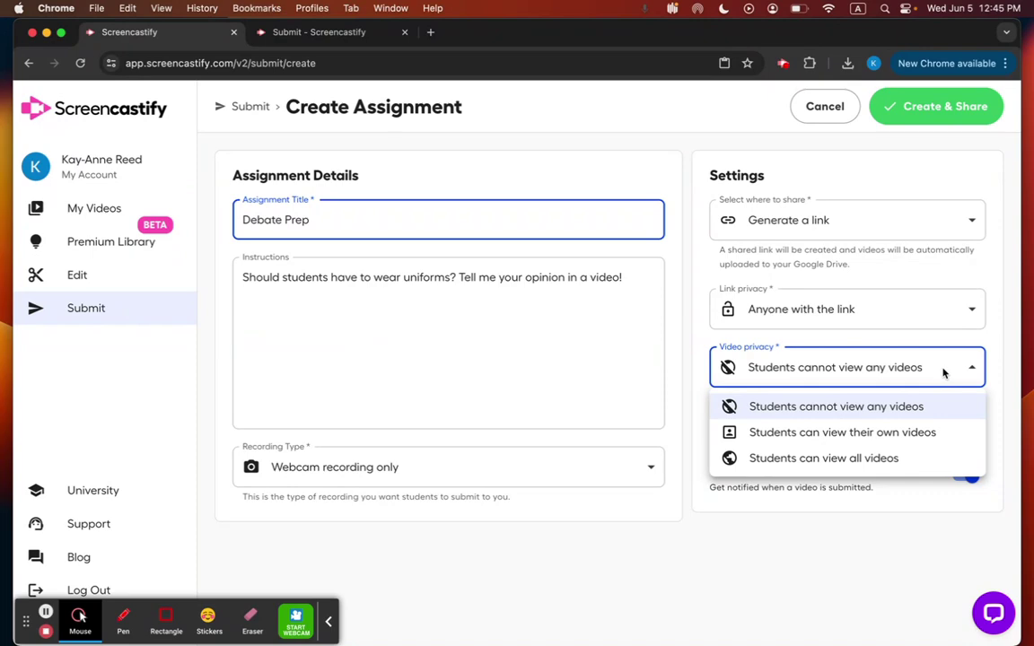
click(914, 282)
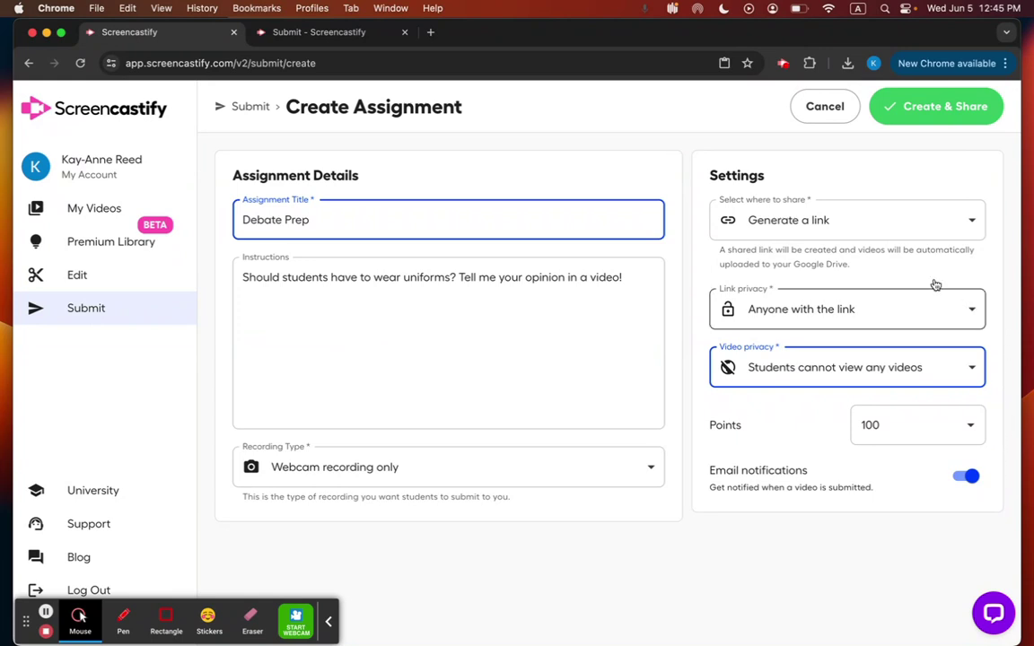
Share the Debate Prep assignment as a generated link and create it
click(886, 232)
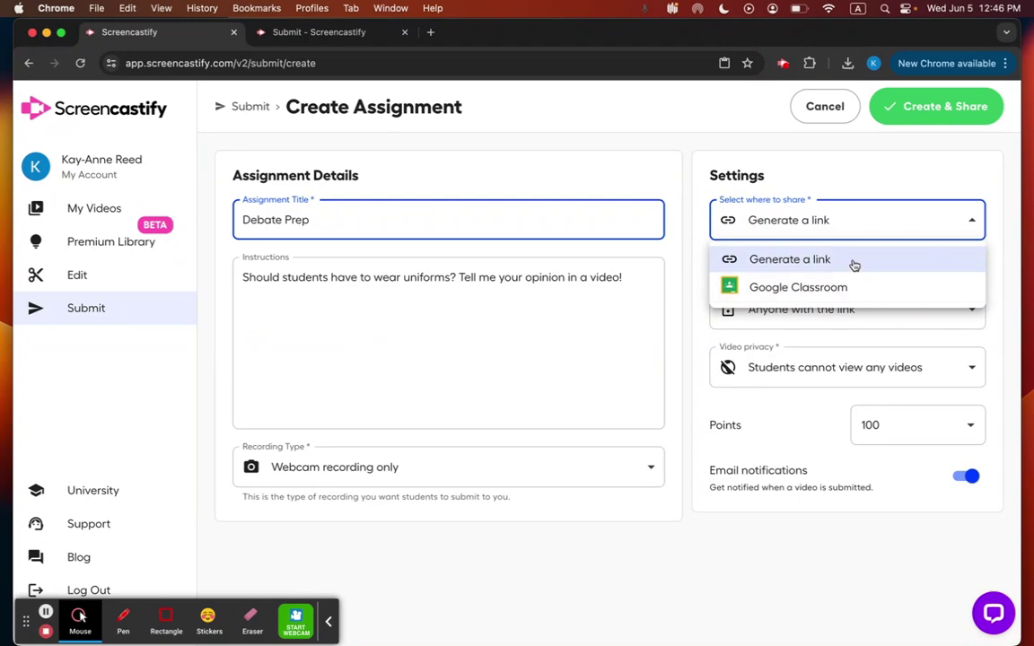
click(855, 264)
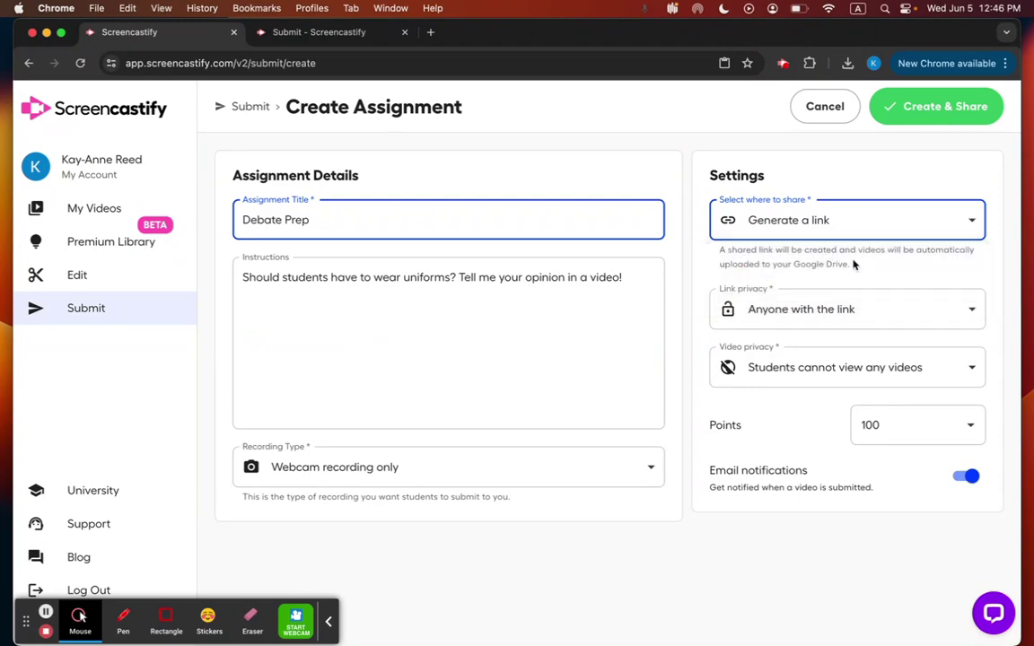
click(944, 109)
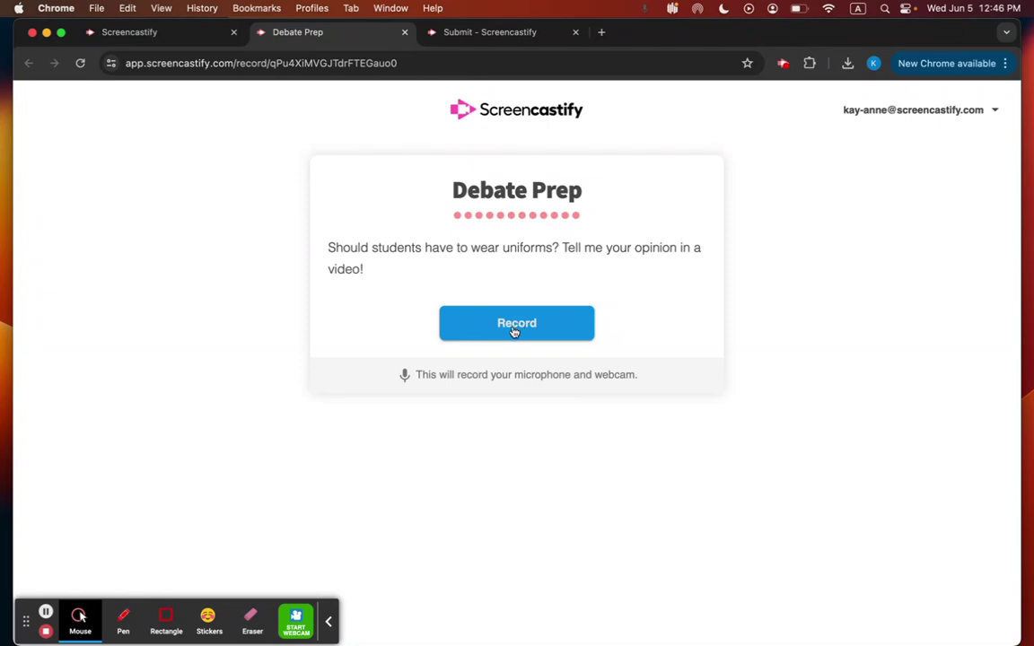
Record a webcam answer on school uniforms, stop it, and submit the video
click(513, 332)
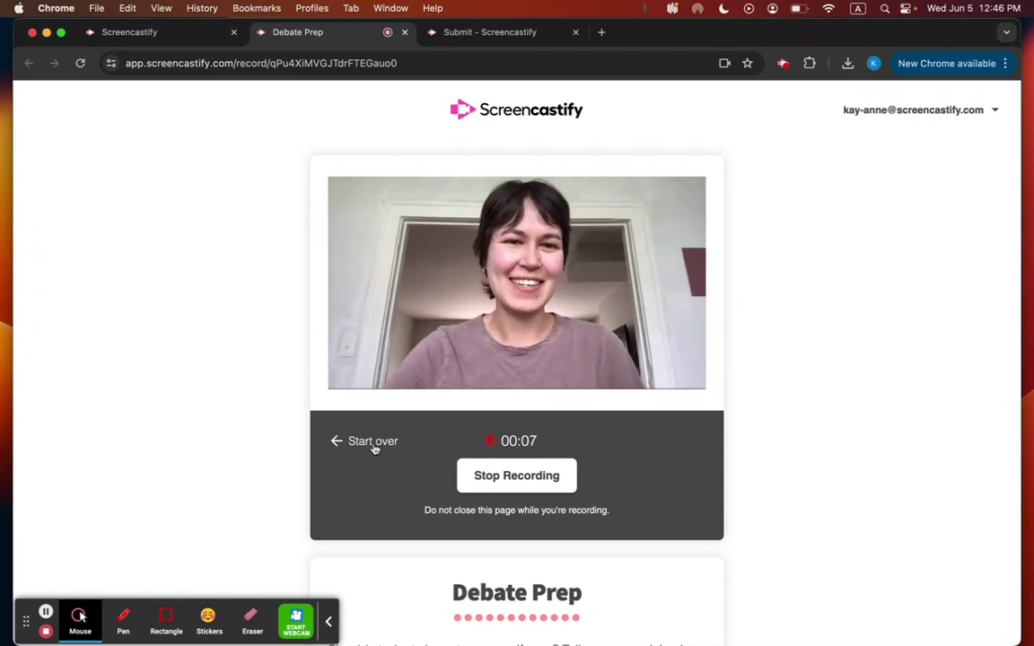
scroll(375, 449, down, 1)
scroll(375, 449, down, 1)
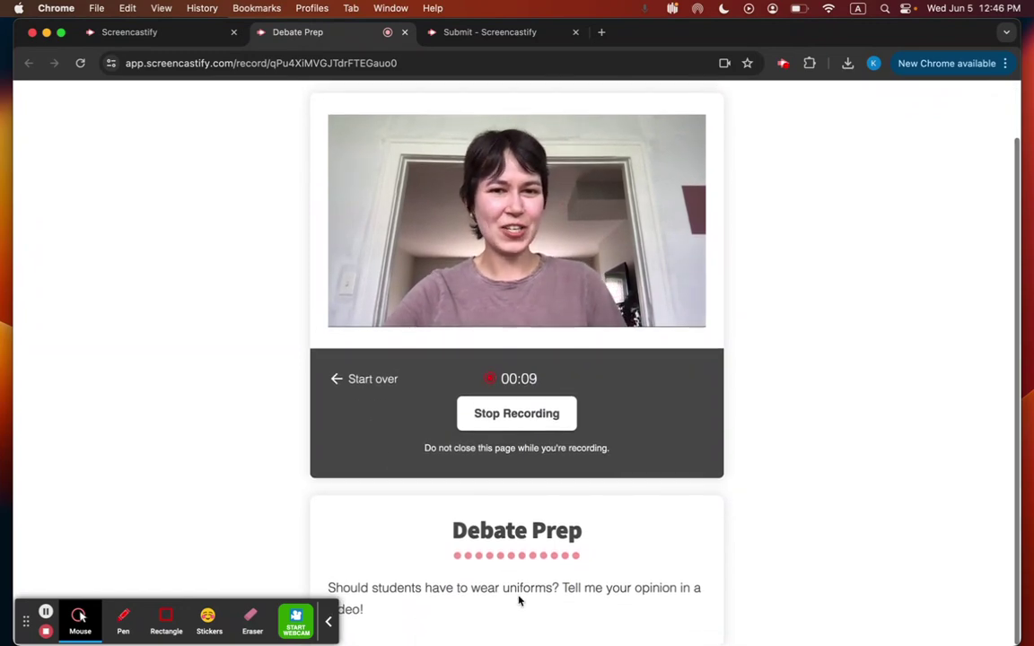
scroll(519, 599, up, 2)
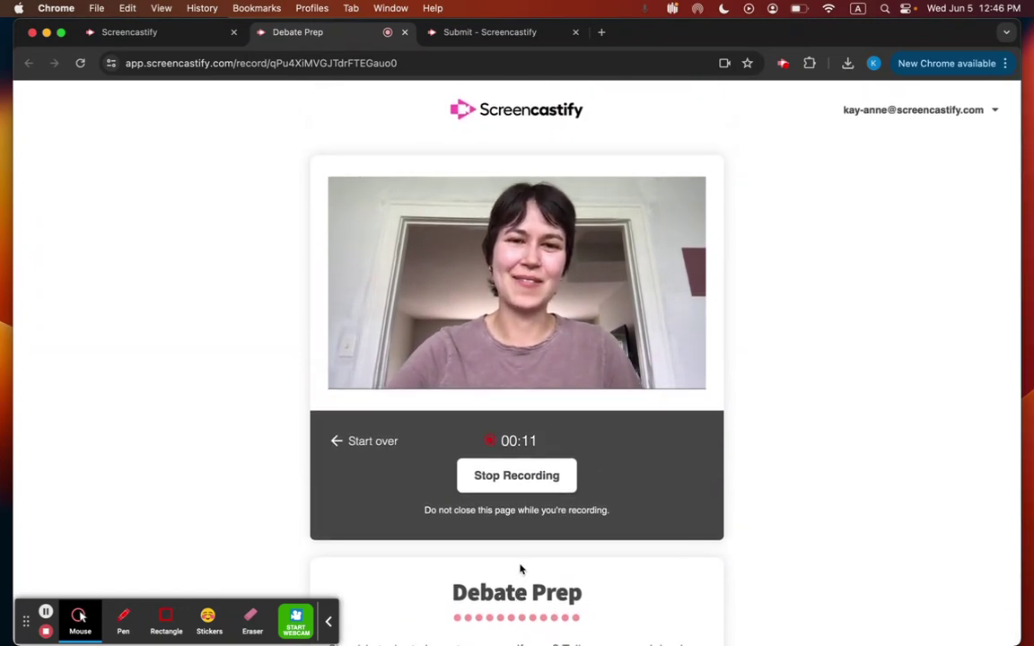
click(522, 485)
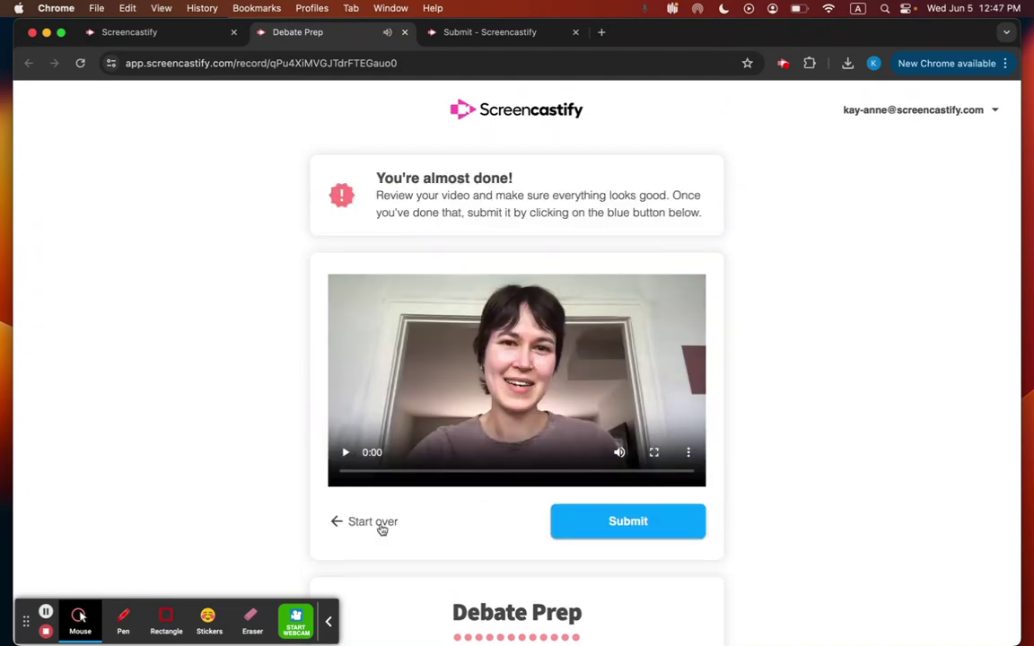
click(650, 526)
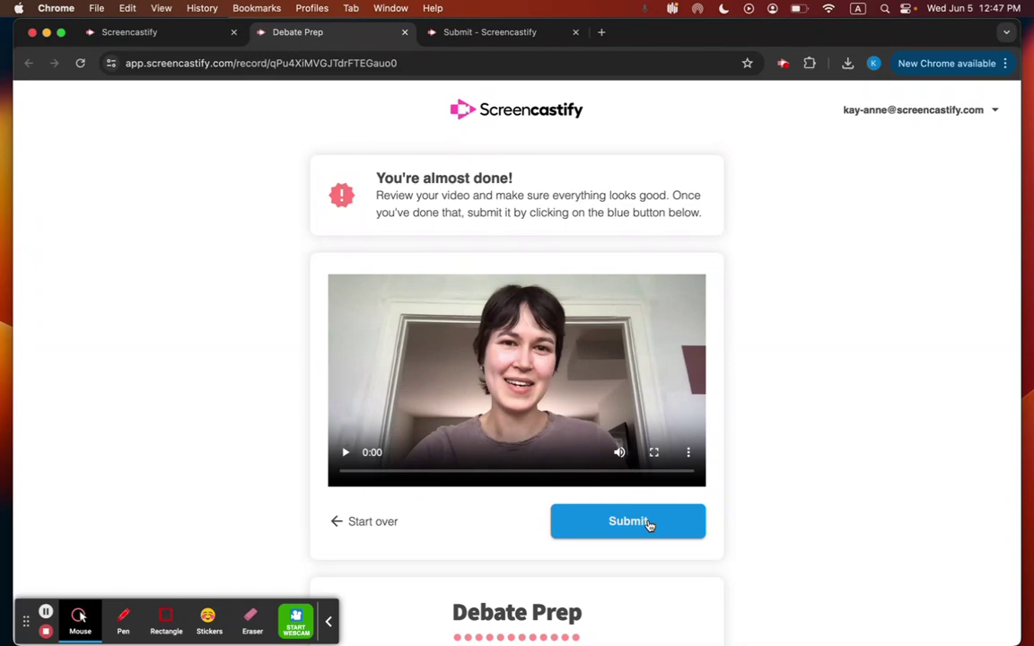
click(650, 526)
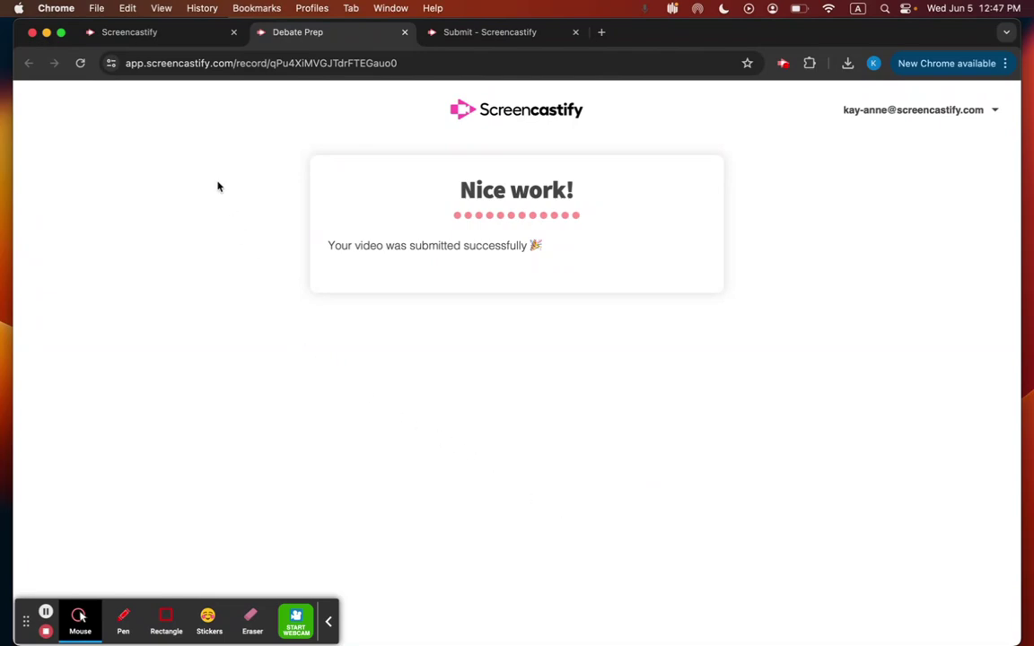
Close the Debate Prep share window and open Fluency Practice's 5 submissions from all assignments
click(172, 38)
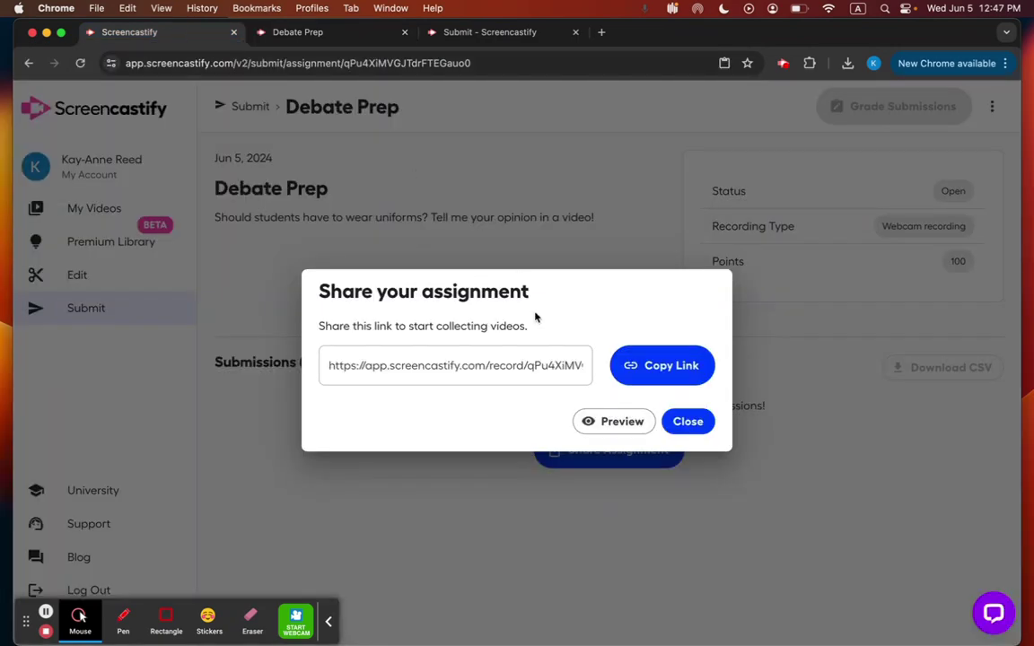
click(688, 421)
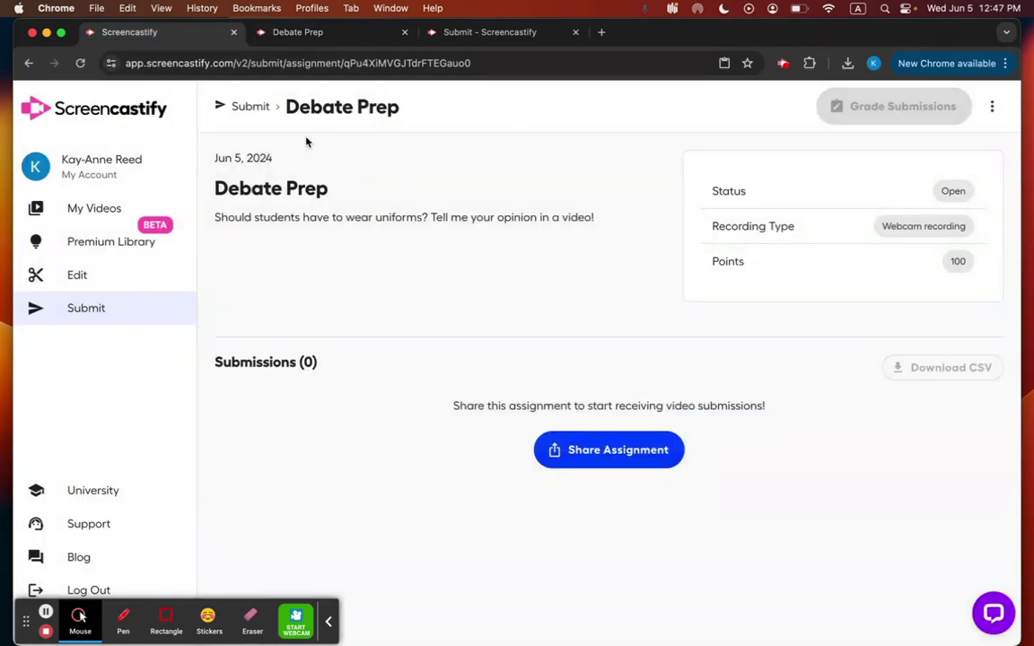
click(239, 108)
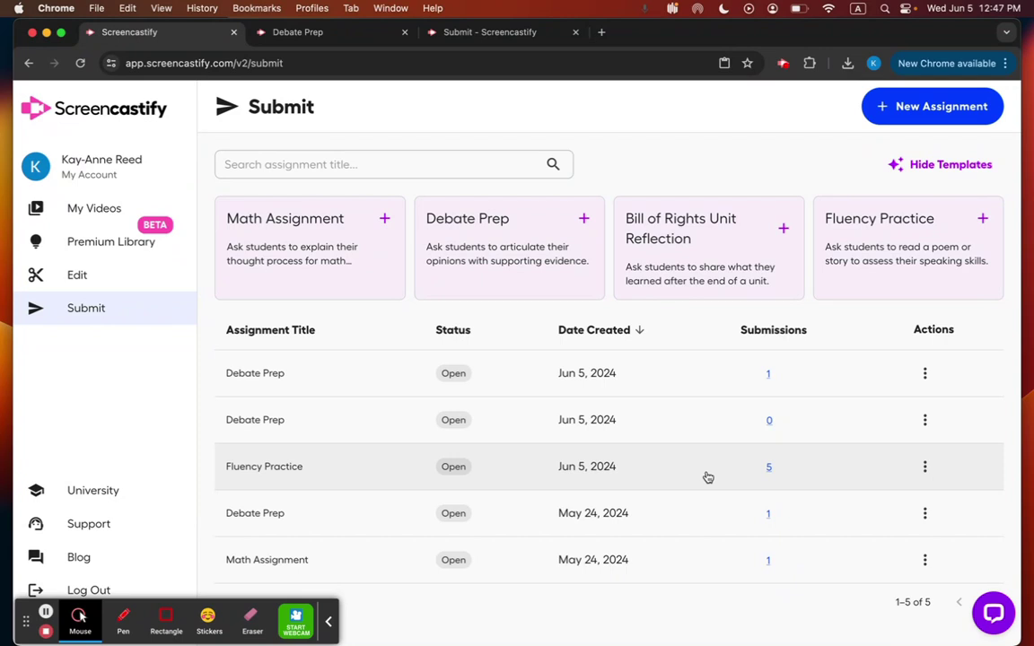
click(770, 469)
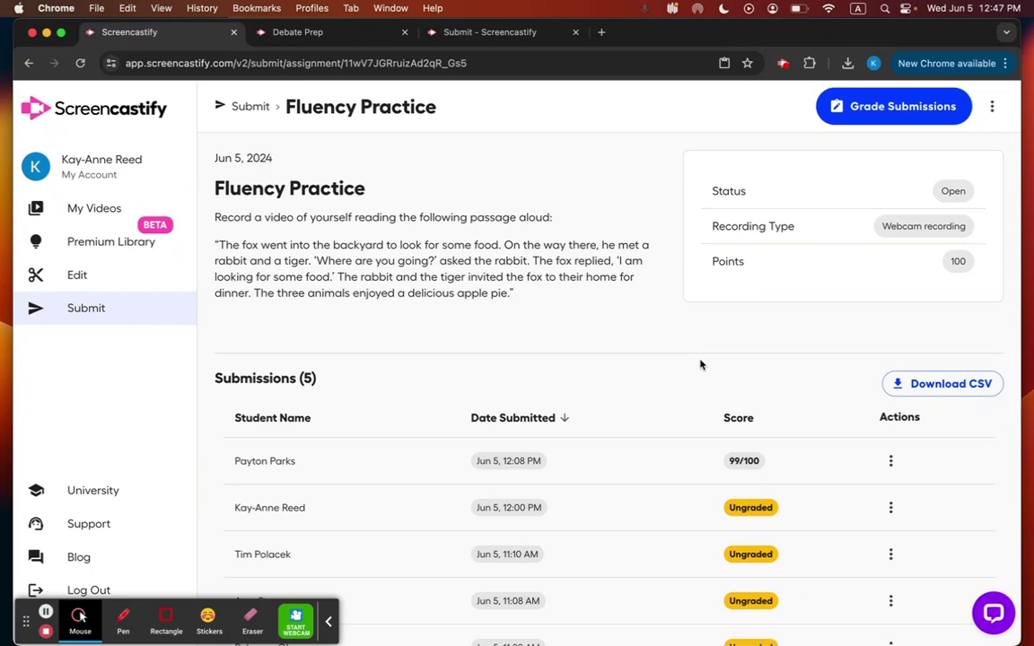
scroll(701, 364, down, 2)
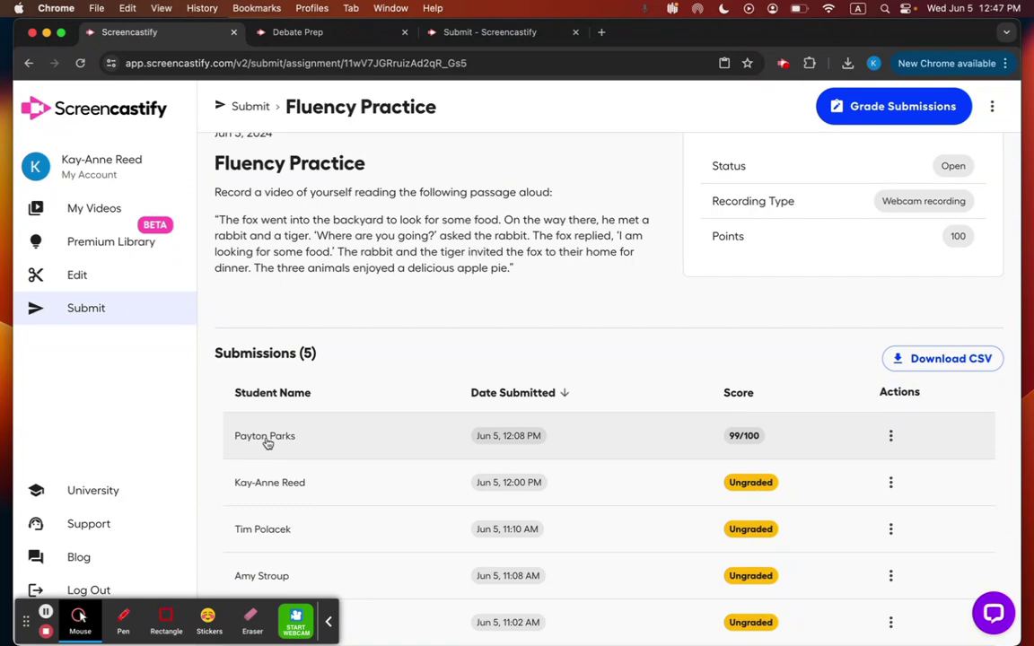
scroll(422, 366, up, 2)
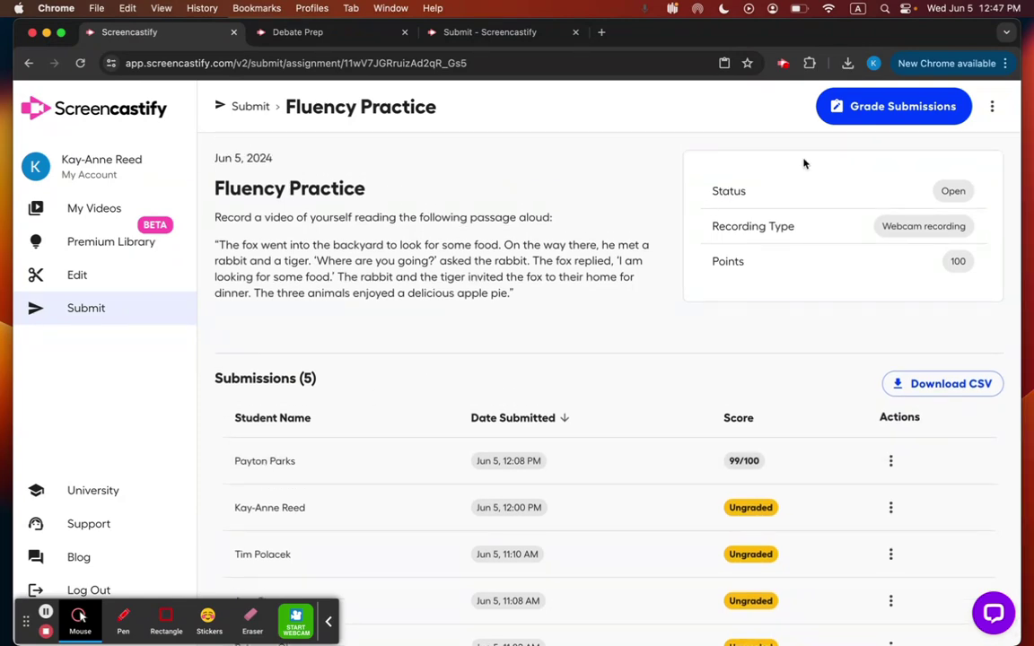
Review the first Fluency Practice video and save its score of 99/100
click(889, 109)
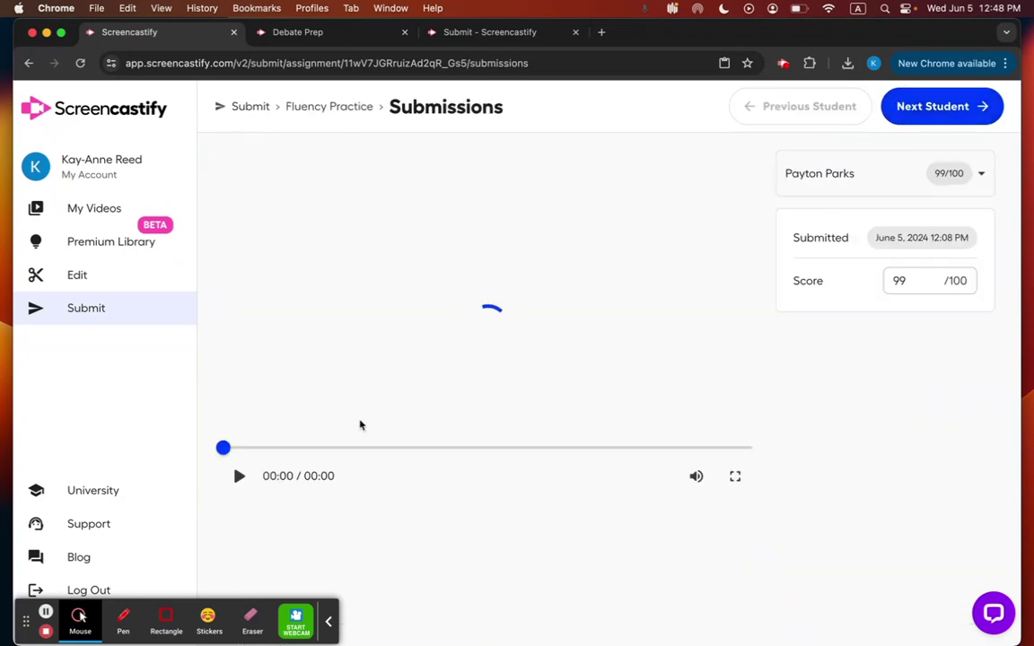
click(240, 476)
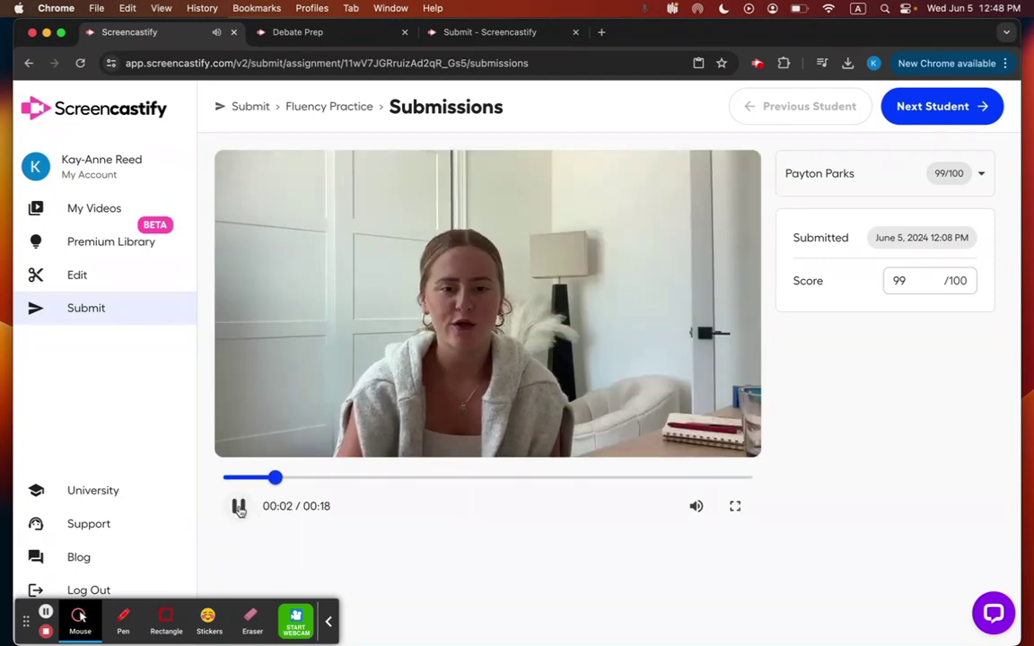
click(239, 508)
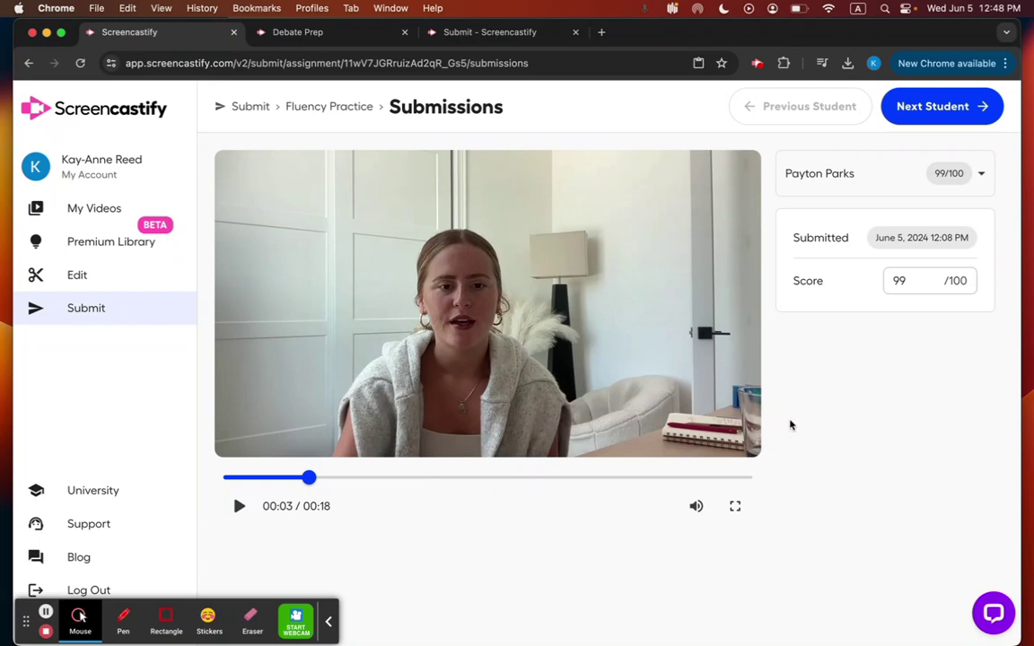
drag(907, 284, 886, 284)
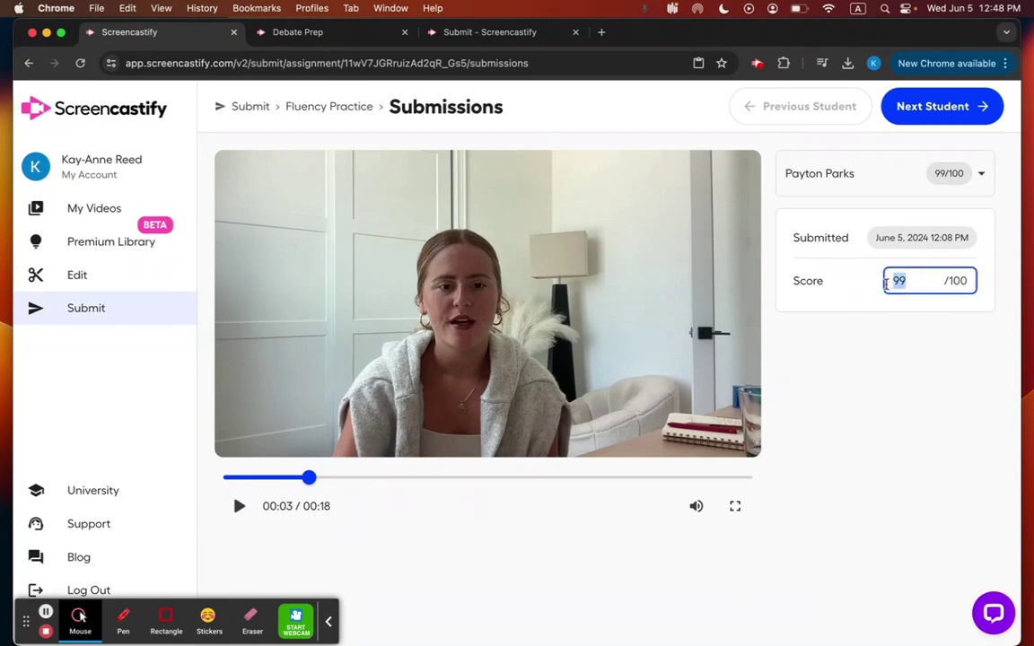
click(852, 364)
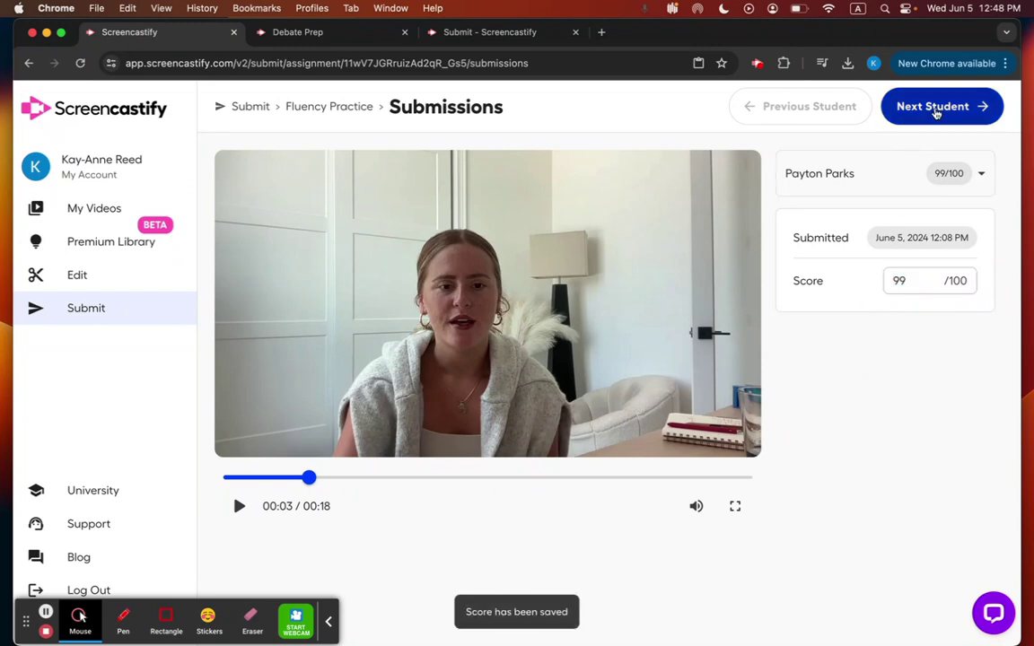
Review the second student's video and save a score of 99/100
click(936, 109)
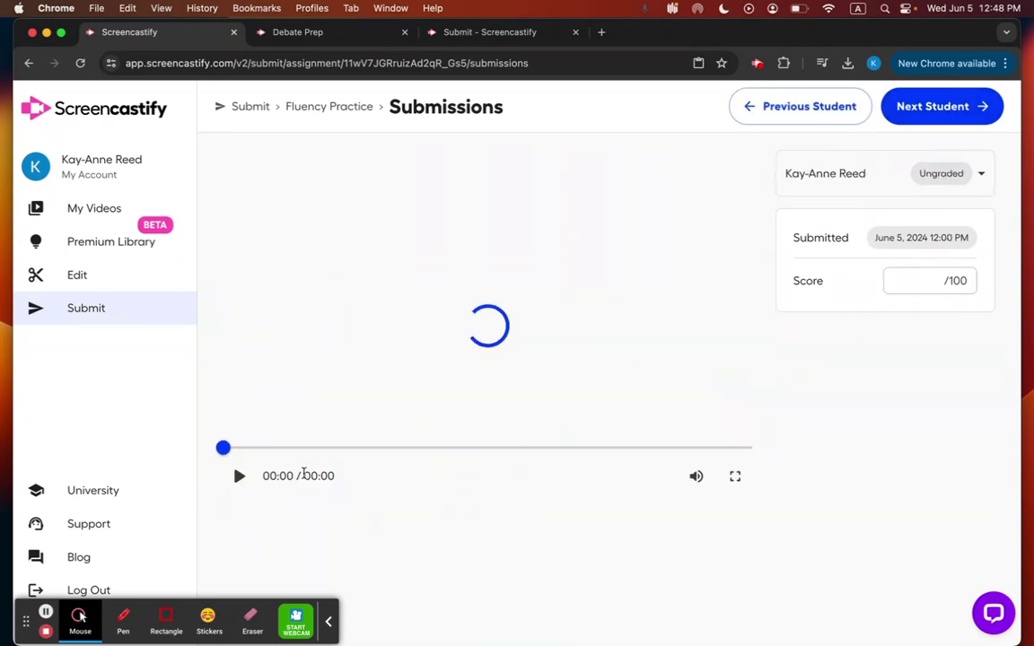
click(239, 506)
click(240, 507)
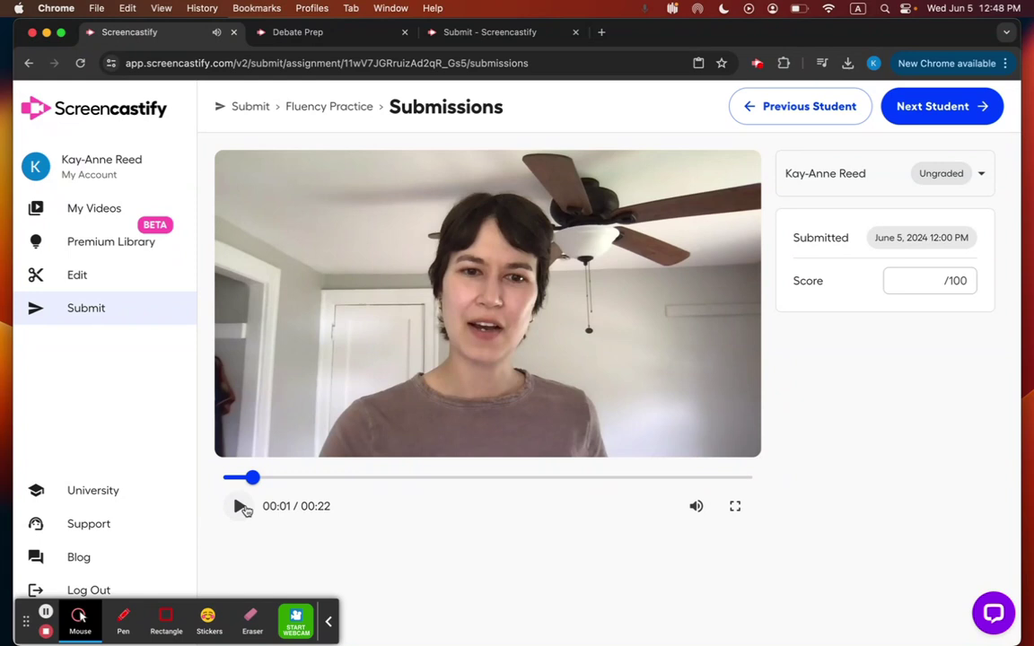
click(913, 281)
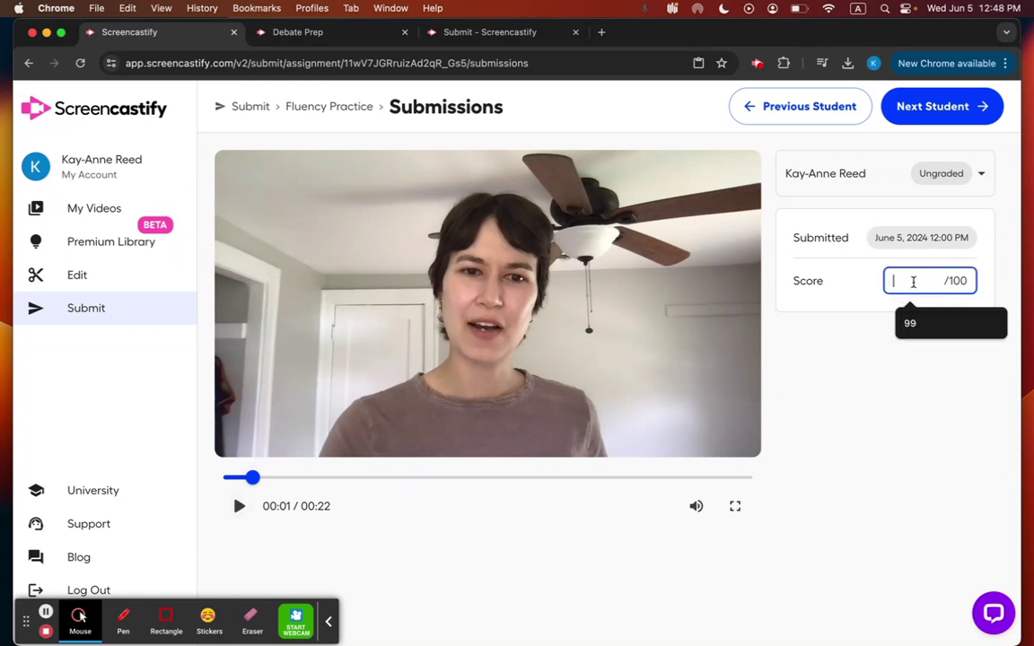
click(934, 322)
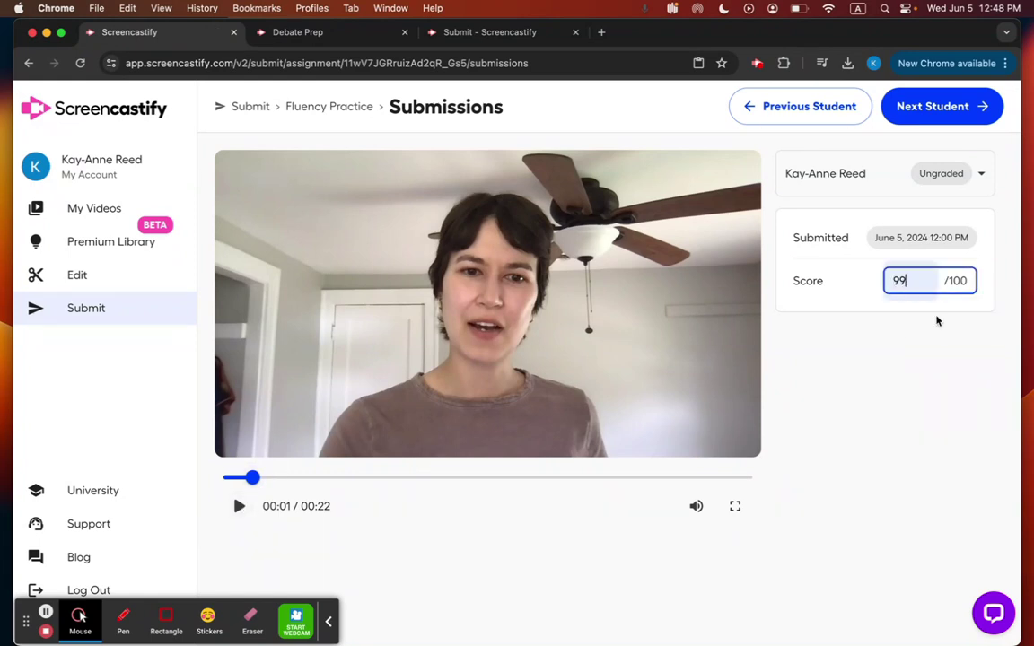
click(903, 395)
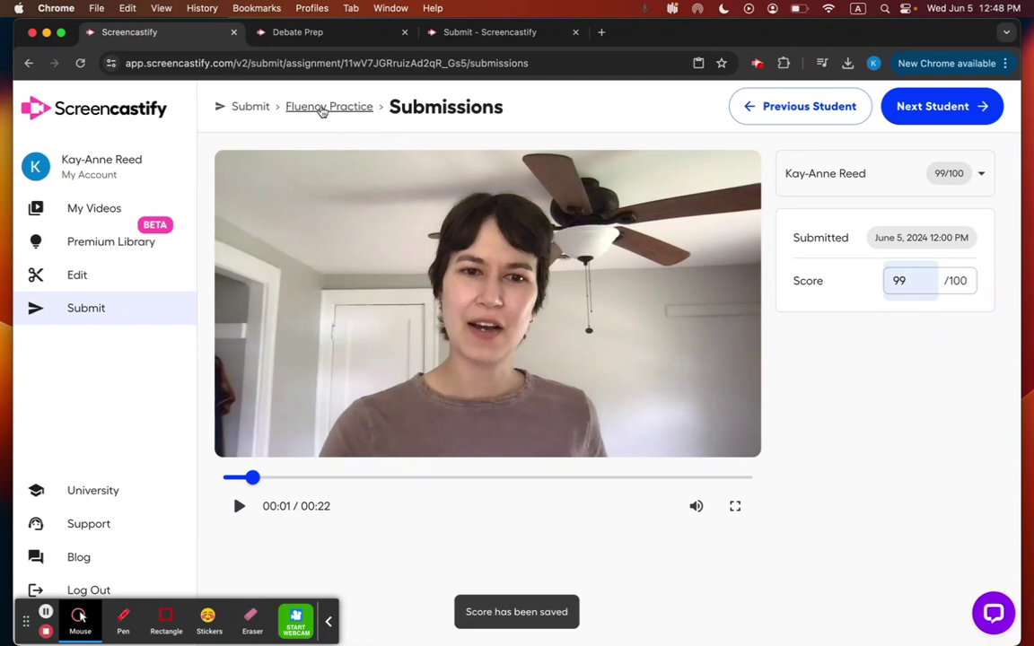
click(321, 107)
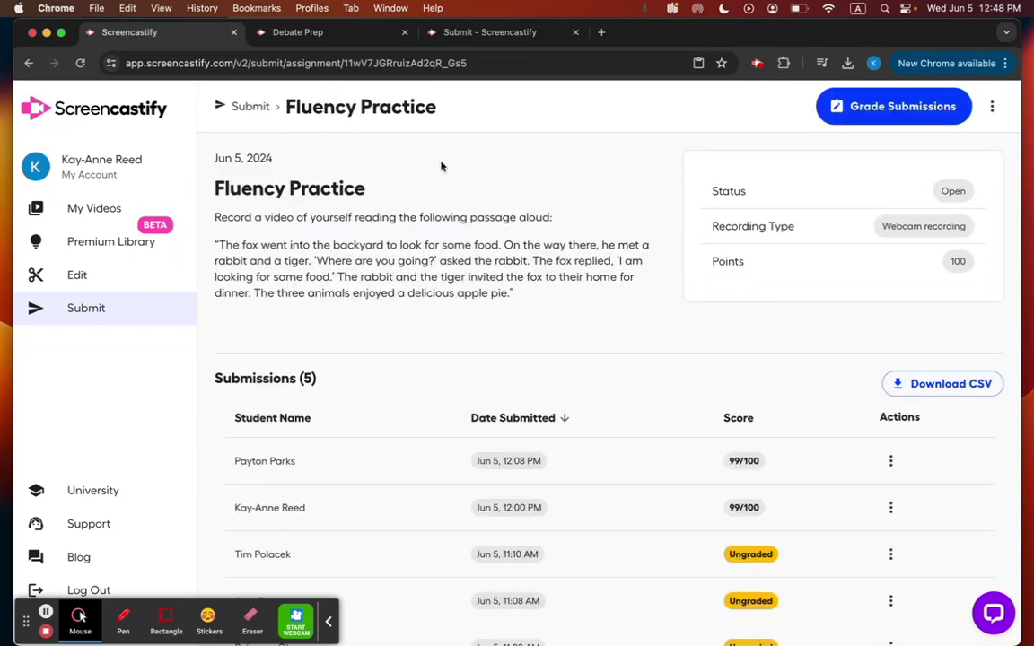